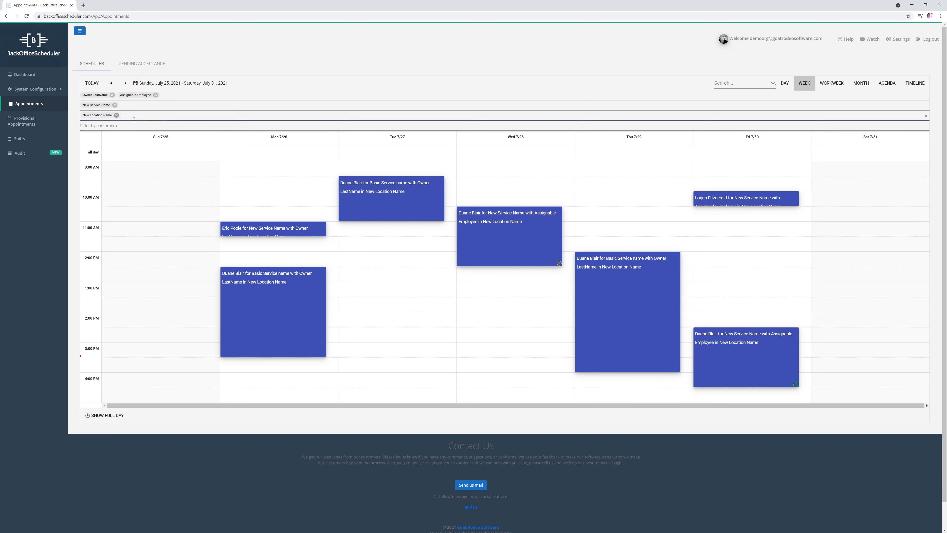
Clear the location, service and both employee filters from the appointment calendar.
{"action": "left_click", "coordinate": [116, 115]}
{"action": "left_click", "coordinate": [114, 105]}
{"action": "left_click", "coordinate": [112, 95]}
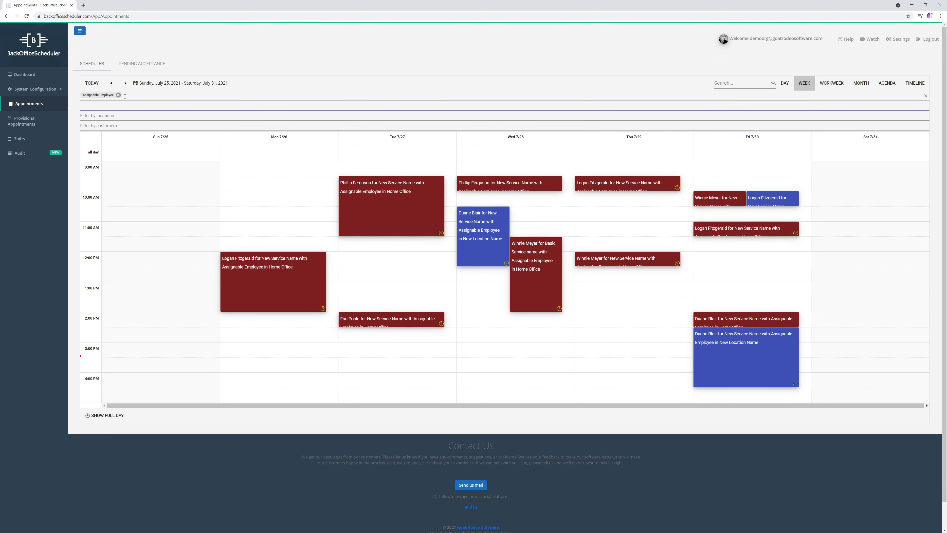
{"action": "left_click", "coordinate": [118, 94]}
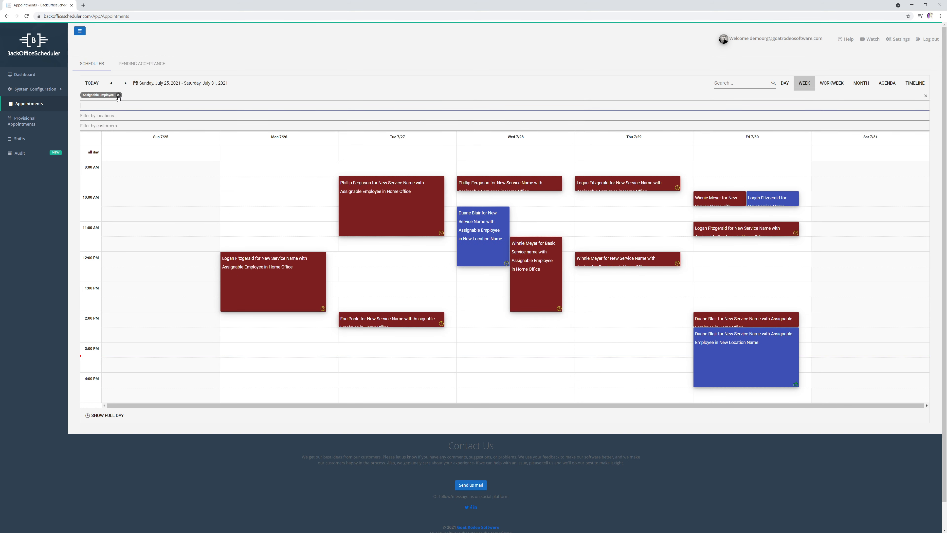
Search the week's appointments by part of a customer's first name, and clear the search.
{"action": "left_click", "coordinate": [755, 85]}
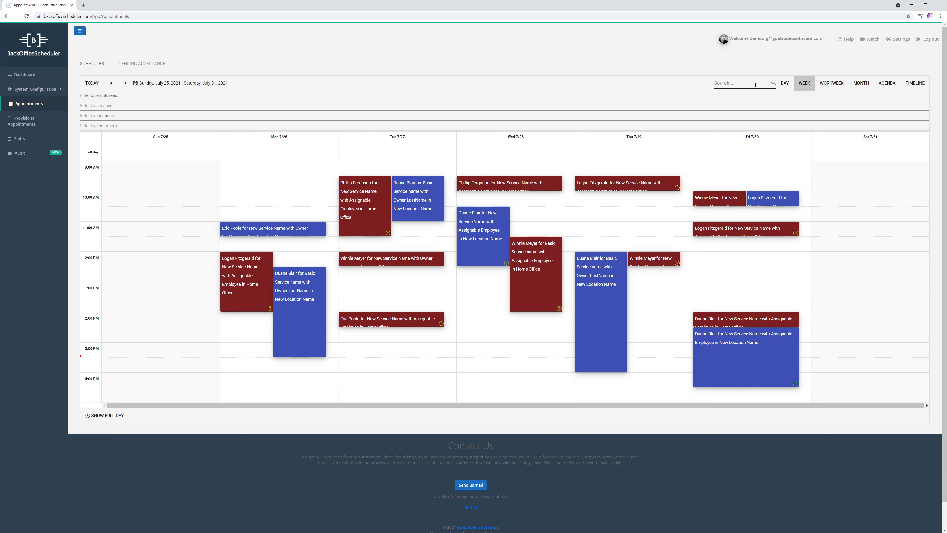
{"action": "type", "text": "Logo"}
{"action": "key", "text": "BackSpace"}
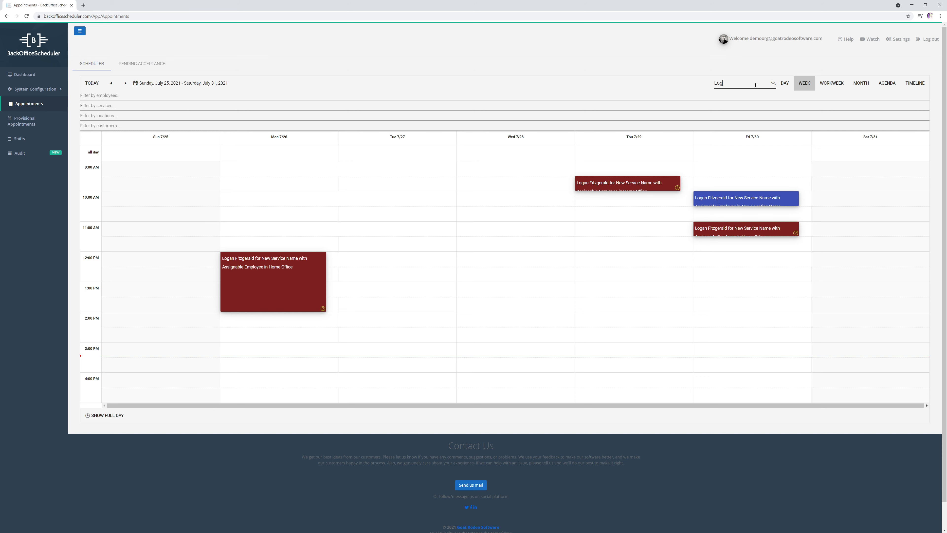
{"action": "key", "text": "BackSpace"}
{"action": "key", "text": "BackSpace"}
{"action": "key", "text": "BackSpace"}
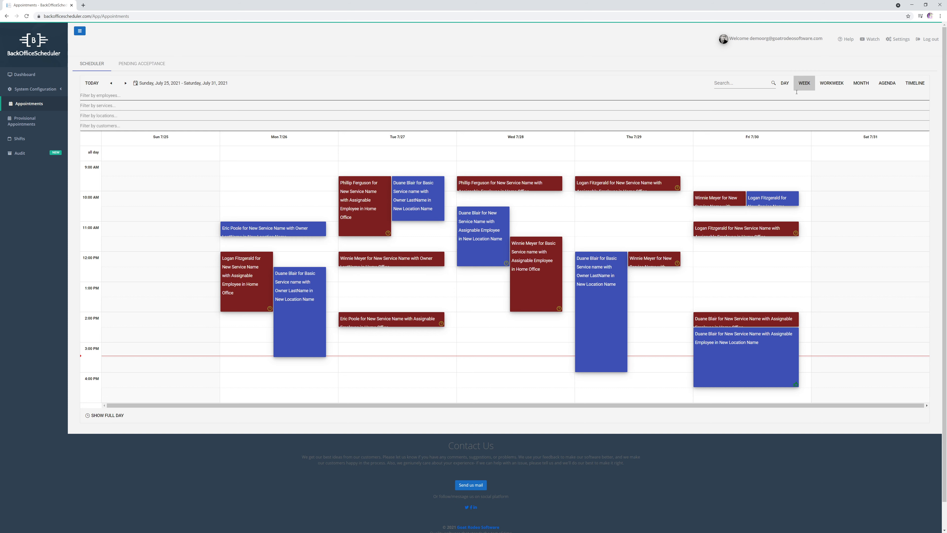
Look at the appointments in the day and month views, and return to the week view.
{"action": "left_click", "coordinate": [785, 88]}
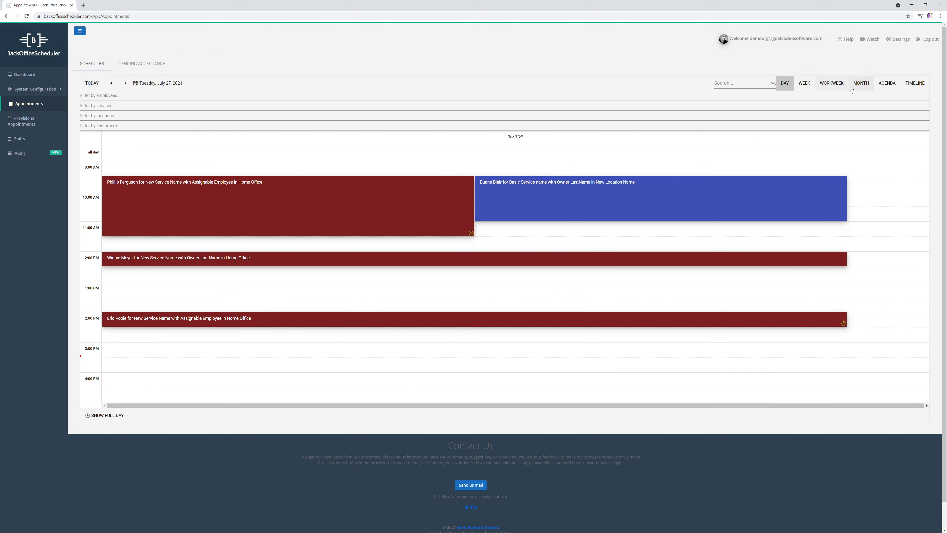
{"action": "left_click", "coordinate": [860, 85]}
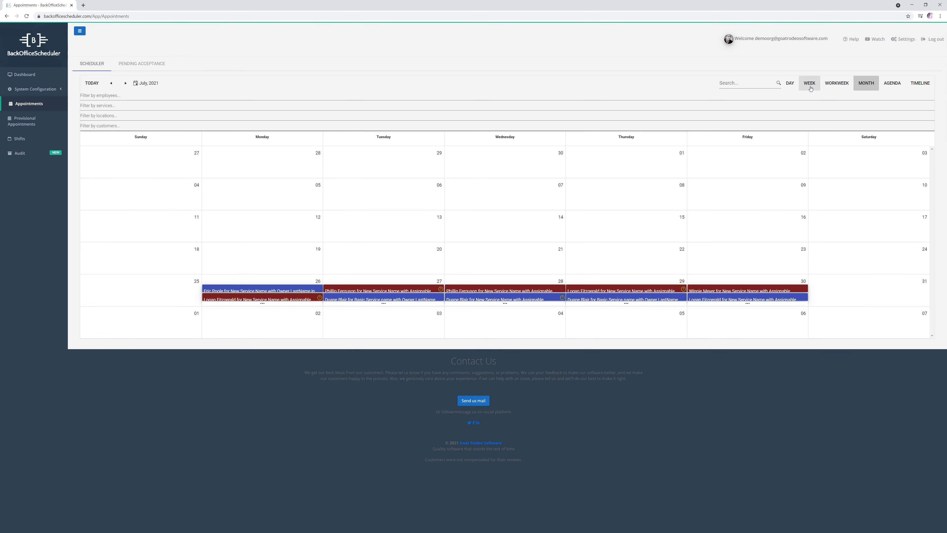
{"action": "left_click", "coordinate": [810, 88]}
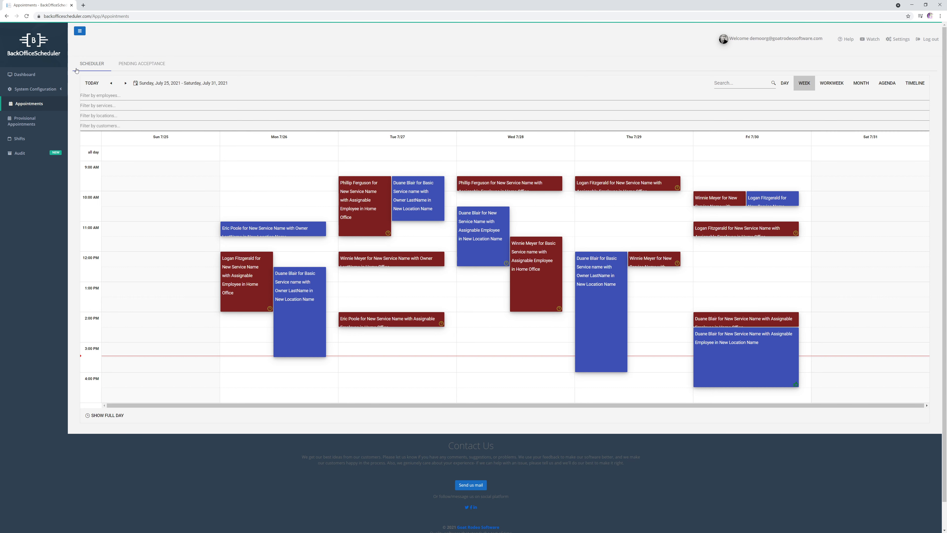
Browse between the July 25–31 and August 1–7, 2021 weeks, and check the calendar's date picker.
{"action": "left_click", "coordinate": [125, 83]}
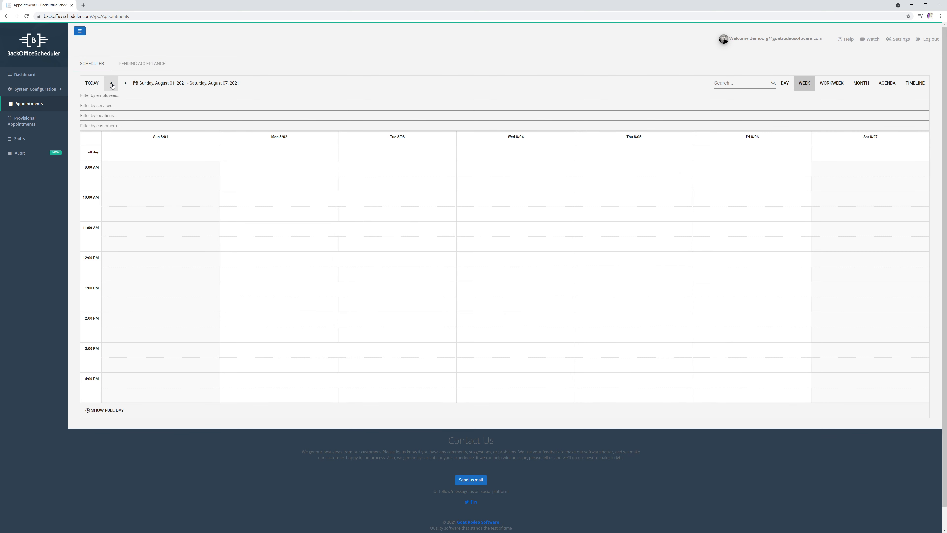
{"action": "left_click", "coordinate": [111, 82]}
{"action": "left_click", "coordinate": [125, 83]}
{"action": "left_click", "coordinate": [111, 83]}
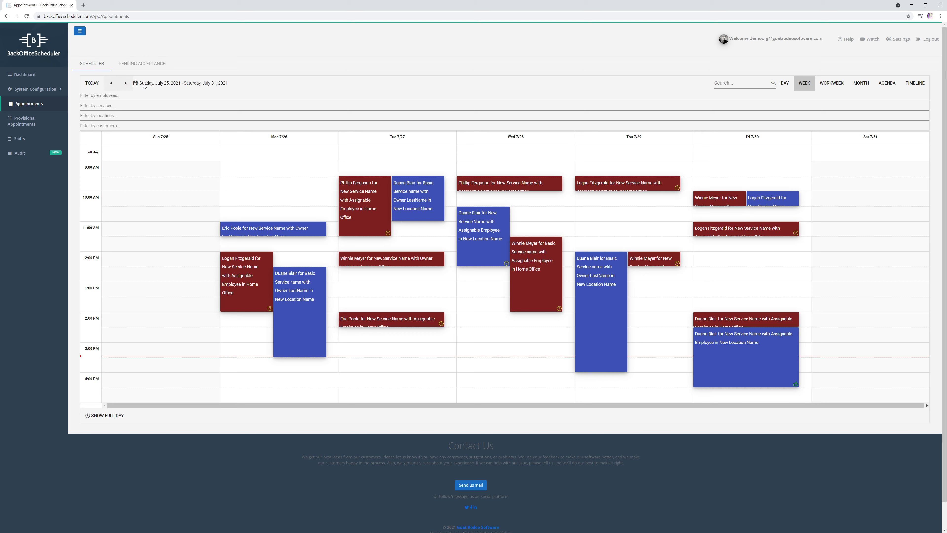
{"action": "left_click", "coordinate": [144, 85]}
{"action": "left_click", "coordinate": [218, 166]}
Start a new appointment on Thursday 7/29/2021 at 10:30 AM, and search its customer list by first name before clearing the search.
{"action": "double_click", "coordinate": [608, 214]}
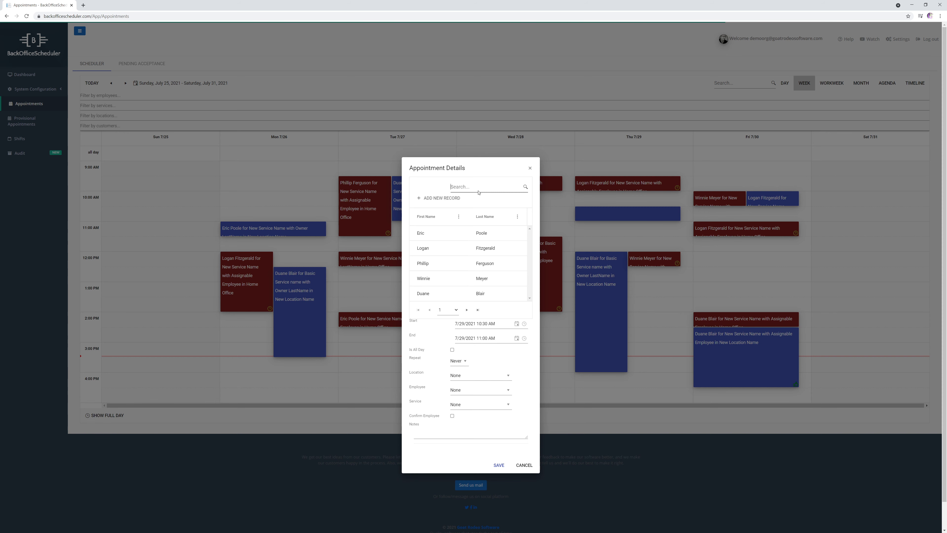
{"action": "type", "text": "Phill"}
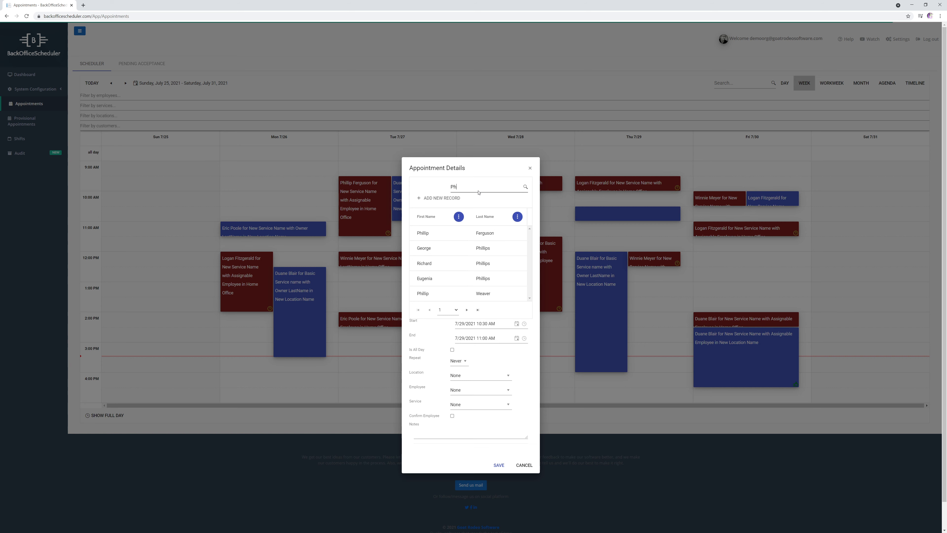
{"action": "key", "text": "BackSpace"}
{"action": "key", "text": "BackSpace"}
Open the new customer form and cancel it, and select the second customer in the list for the appointment.
{"action": "left_click", "coordinate": [454, 201]}
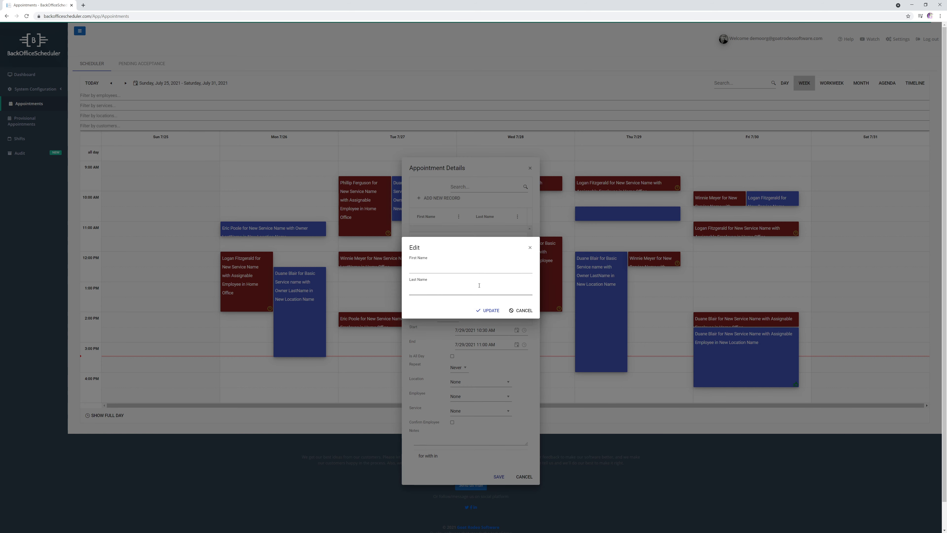
{"action": "left_click", "coordinate": [520, 313]}
{"action": "left_click", "coordinate": [436, 248]}
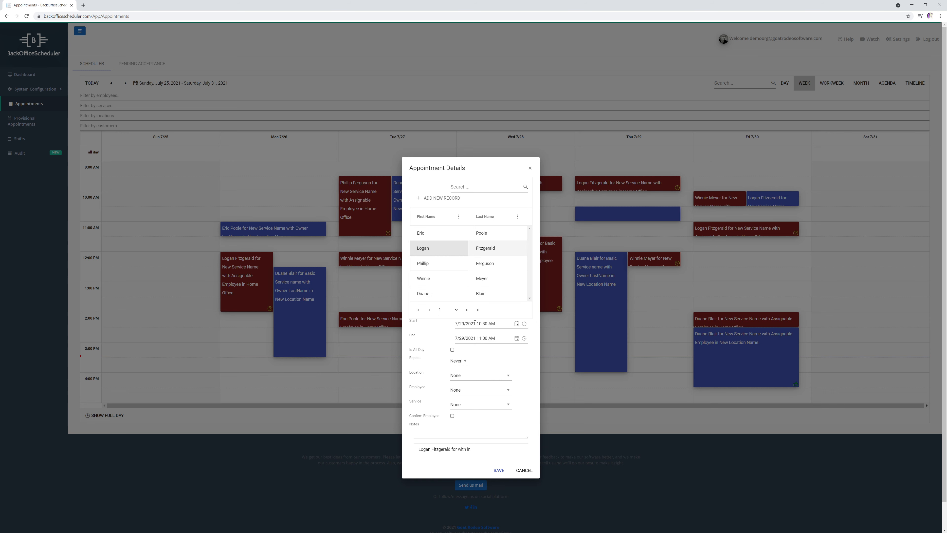
Set the appointment's end time to 3:00 PM and review the repeat options, keeping Never.
{"action": "left_click", "coordinate": [525, 339]}
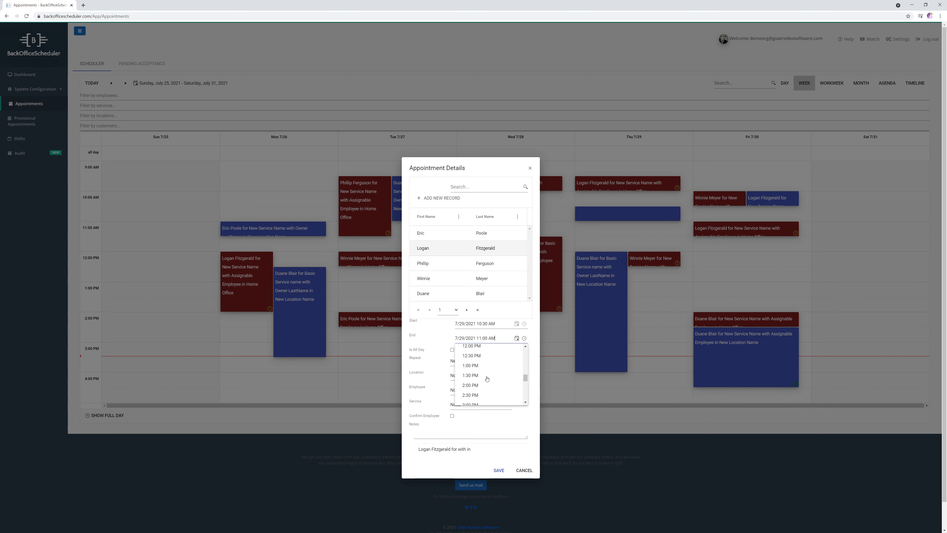
{"action": "scroll", "coordinate": [487, 378], "scroll_direction": "down", "scroll_amount": 4}
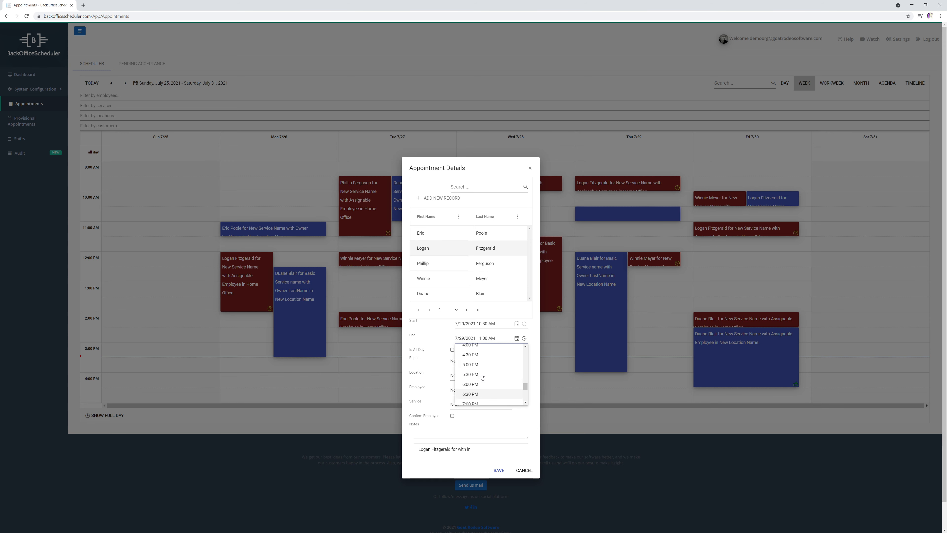
{"action": "scroll", "coordinate": [483, 377], "scroll_direction": "up", "scroll_amount": 3}
{"action": "left_click", "coordinate": [471, 374]}
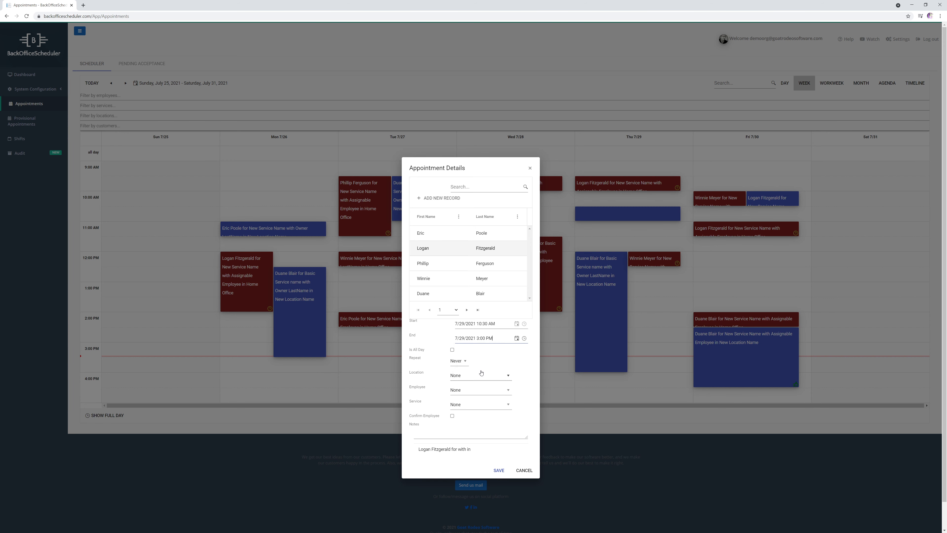
{"action": "left_click", "coordinate": [463, 362]}
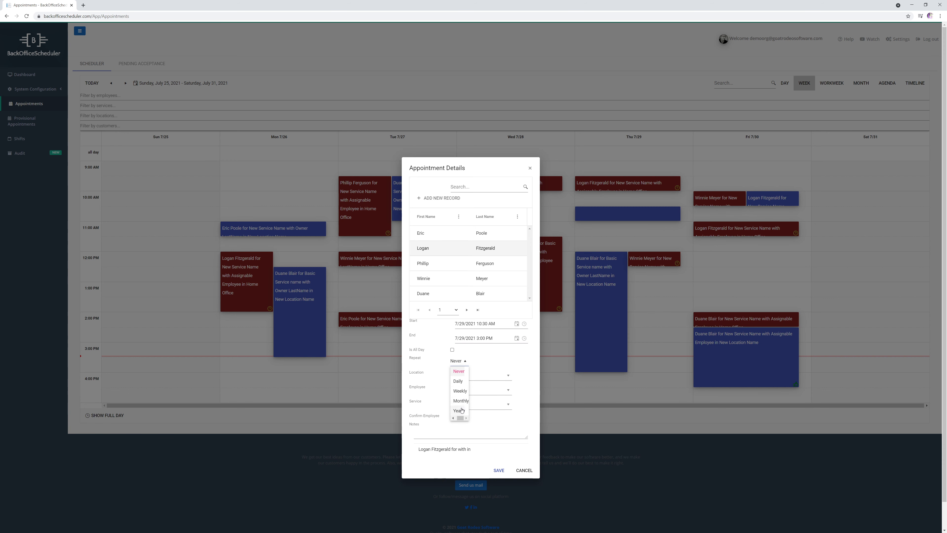
{"action": "left_click", "coordinate": [493, 374]}
Assign the appointment the Home Office location, Assignable Employee and the New Service Name service.
{"action": "left_click", "coordinate": [495, 377]}
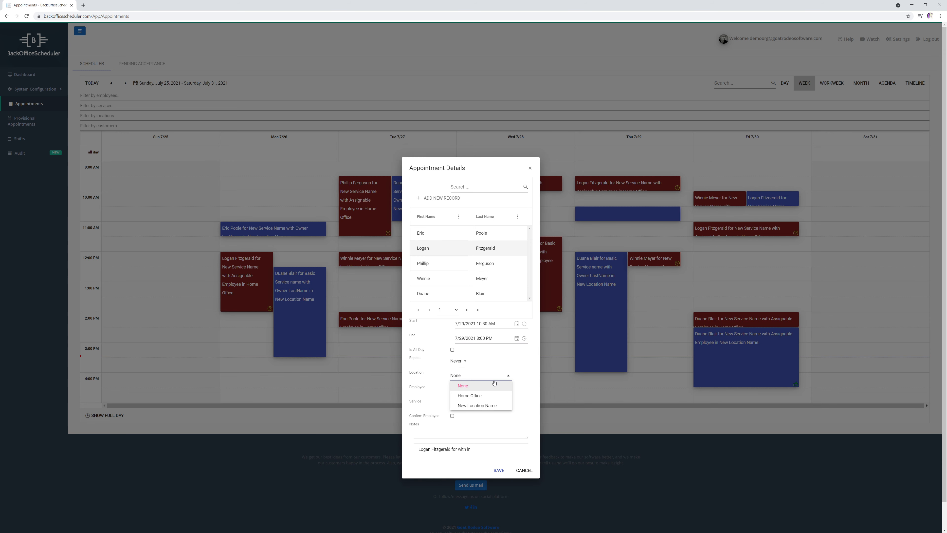
{"action": "left_click", "coordinate": [485, 395]}
{"action": "left_click", "coordinate": [485, 390]}
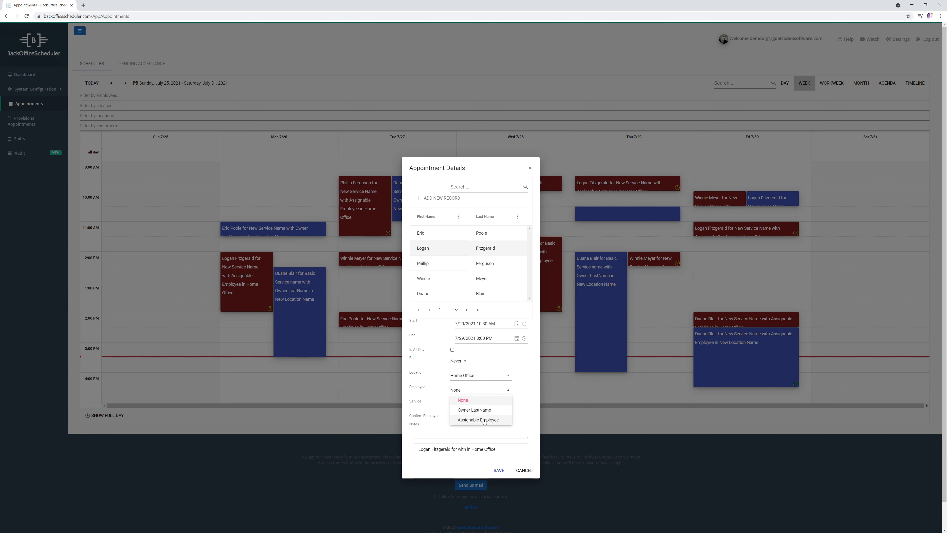
{"action": "left_click", "coordinate": [484, 420]}
{"action": "left_click", "coordinate": [481, 404]}
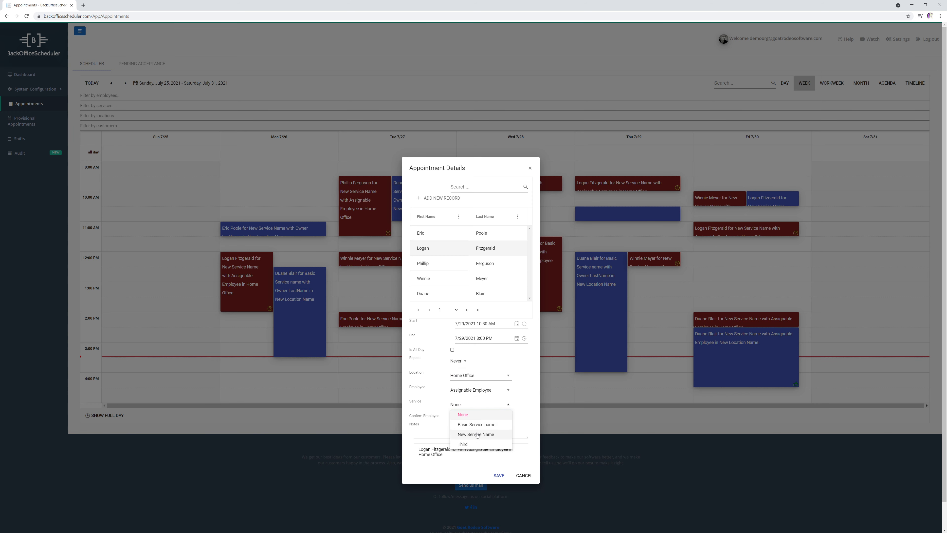
{"action": "left_click", "coordinate": [477, 434]}
Enable employee confirmation, enter "Notes" as the appointment's notes, and save the appointment.
{"action": "left_click", "coordinate": [451, 416]}
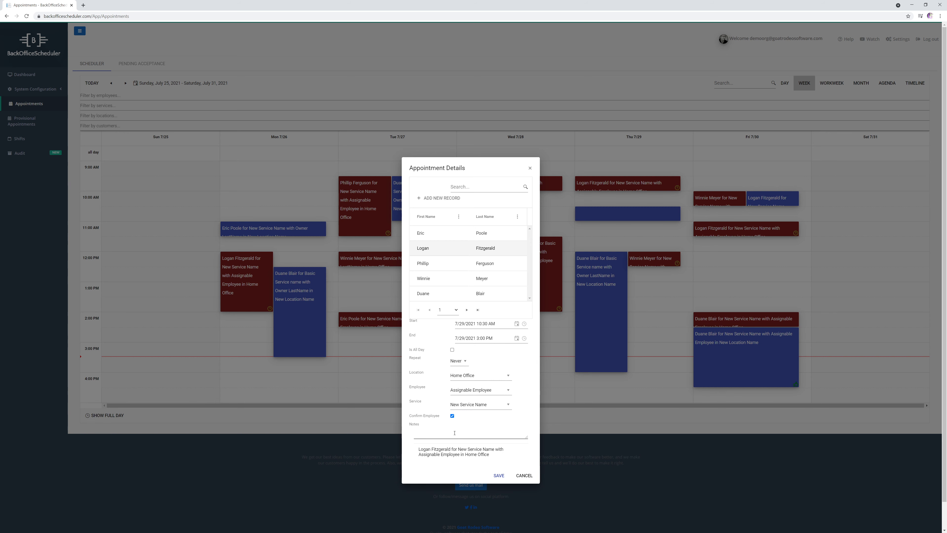
{"action": "left_click", "coordinate": [455, 433]}
{"action": "type", "text": "Notes"}
{"action": "left_click", "coordinate": [499, 476]}
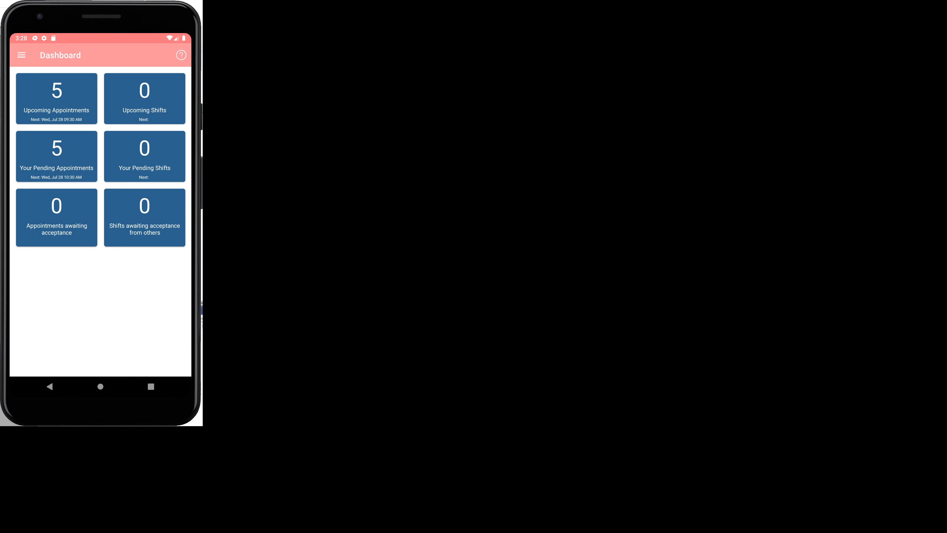
In the BackOfficeScheduler mobile app, open the appointment approval notification and go to the employee's pending appointments.
{"action": "left_click_drag", "start_coordinate": [44, 37], "coordinate": [72, 283]}
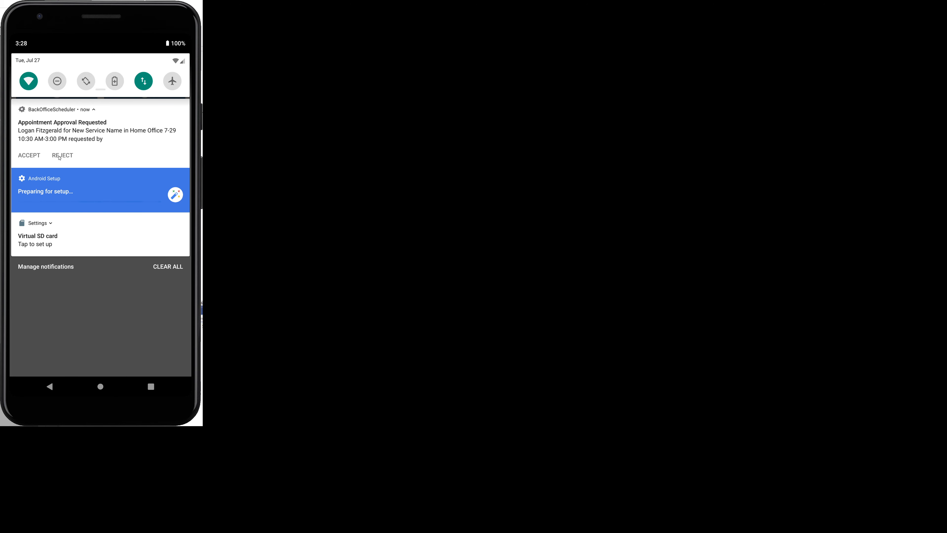
{"action": "left_click", "coordinate": [99, 130]}
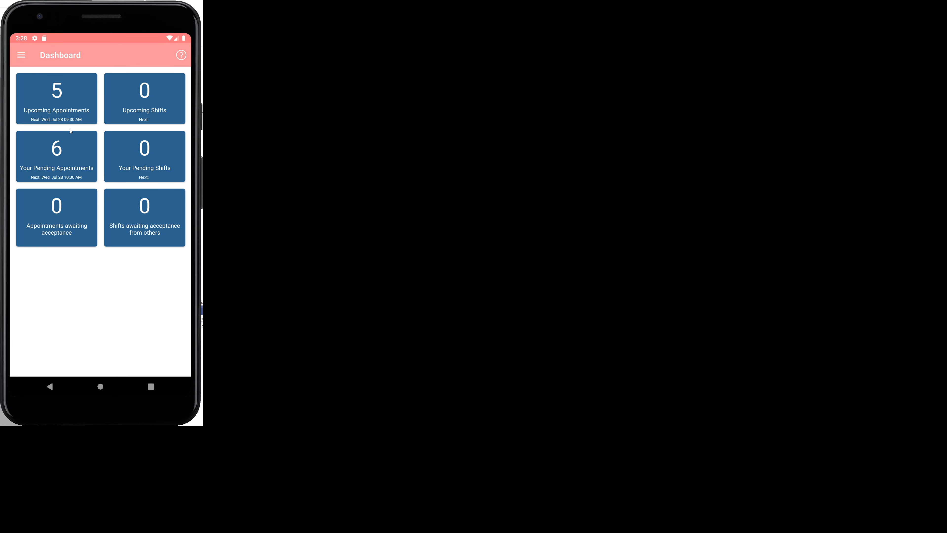
{"action": "left_click", "coordinate": [64, 155]}
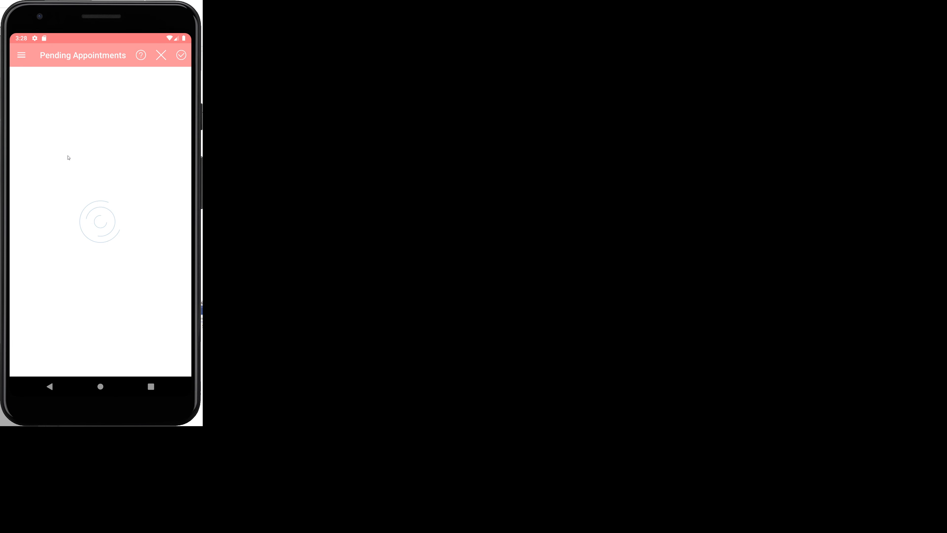
Accept the pending Thursday, July 29 appointment from 10:30 AM to 3:00 PM and submit the answer.
{"action": "scroll", "coordinate": [94, 186], "scroll_direction": "down", "scroll_amount": 5}
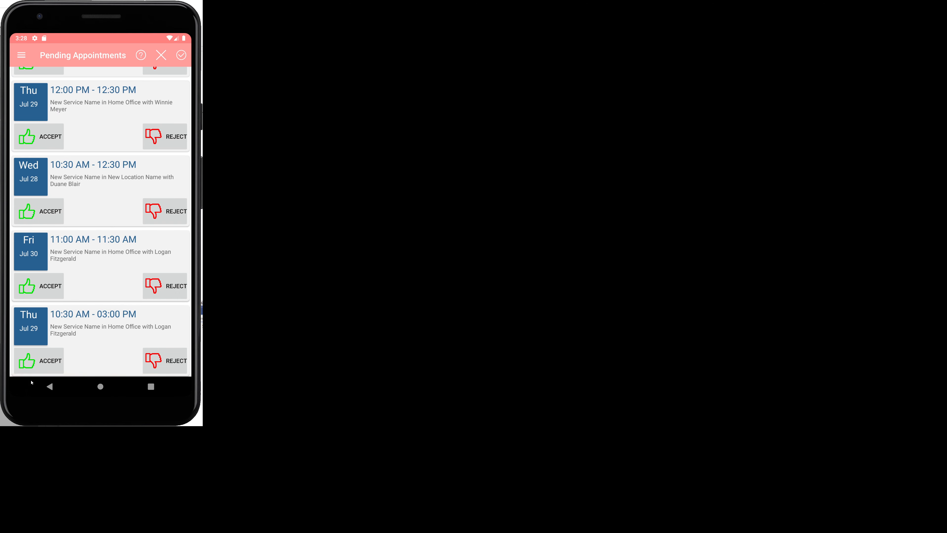
{"action": "left_click", "coordinate": [48, 358]}
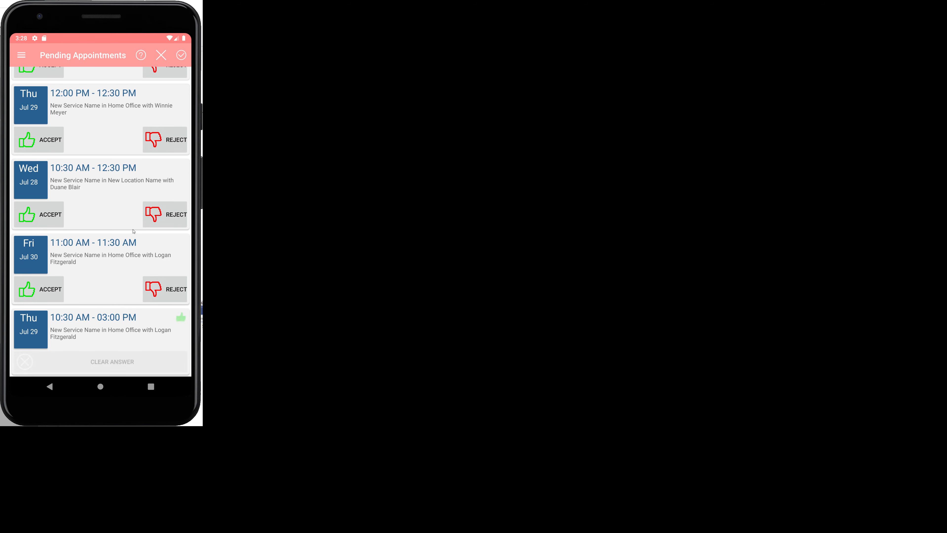
{"action": "left_click", "coordinate": [181, 55]}
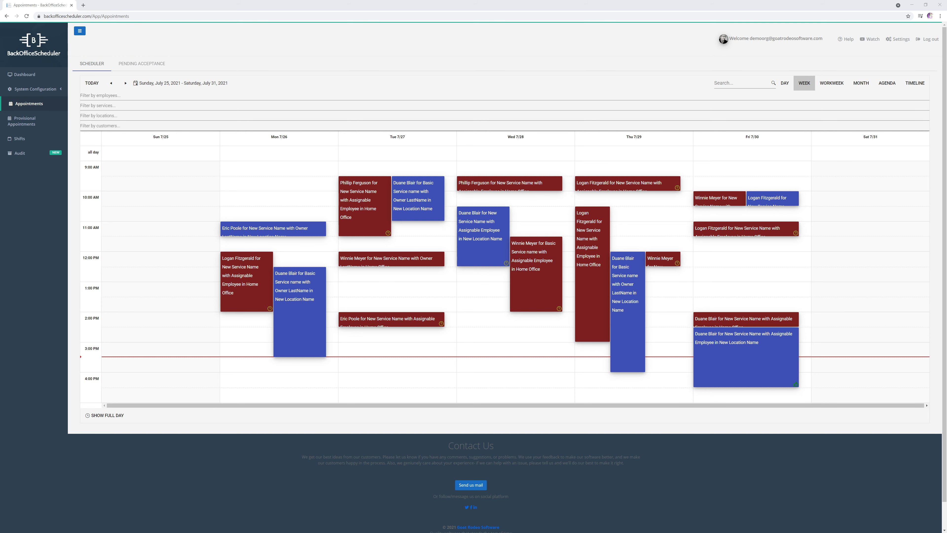
Switch to the web scheduler, check the list of appointments pending acceptance, and return to the calendar.
{"action": "left_click", "coordinate": [142, 63]}
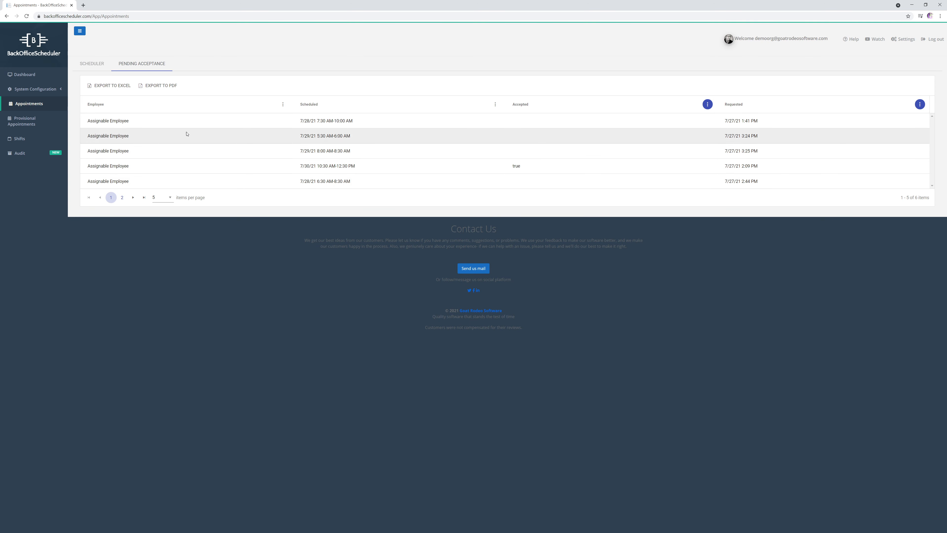
{"action": "left_click", "coordinate": [93, 64]}
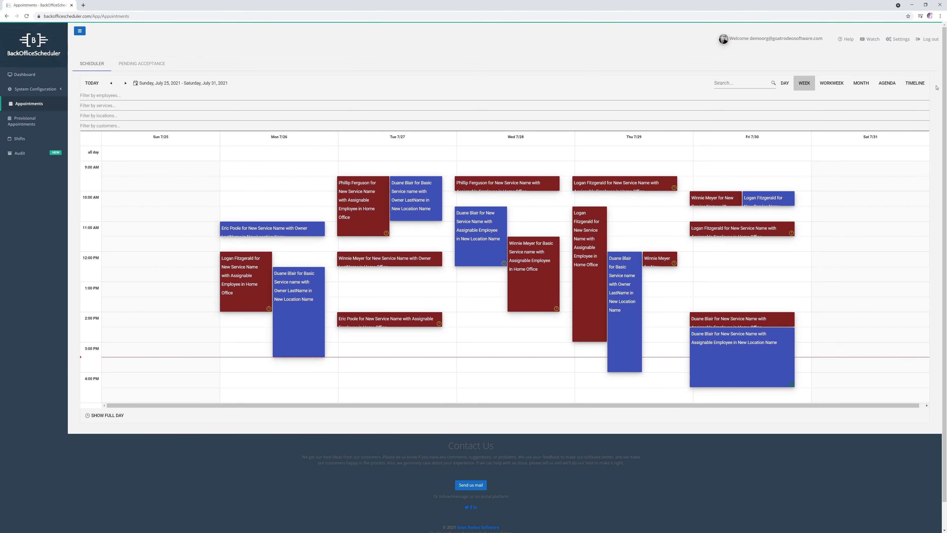
Group the appointment calendar by location, apply the setting, and view it by day and by week.
{"action": "left_click", "coordinate": [900, 39]}
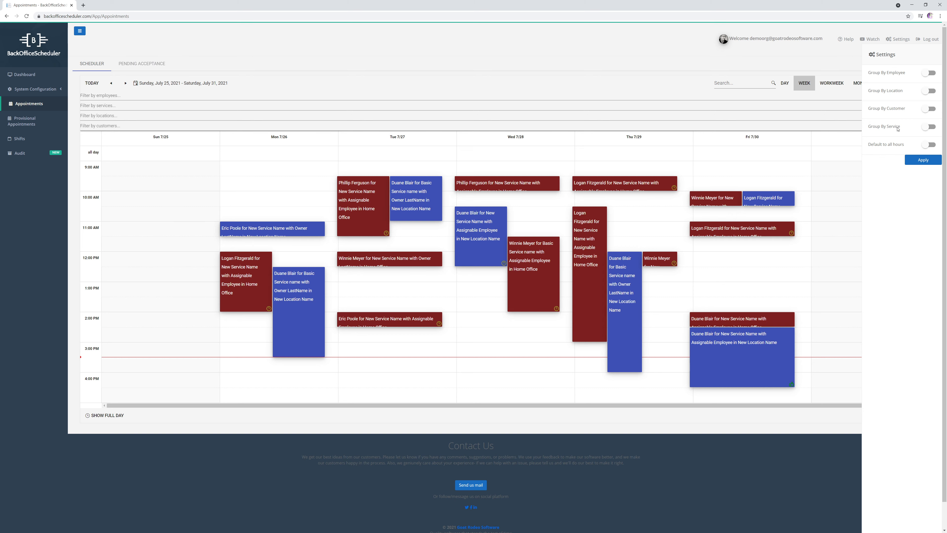
{"action": "left_click", "coordinate": [928, 90]}
{"action": "left_click", "coordinate": [922, 165]}
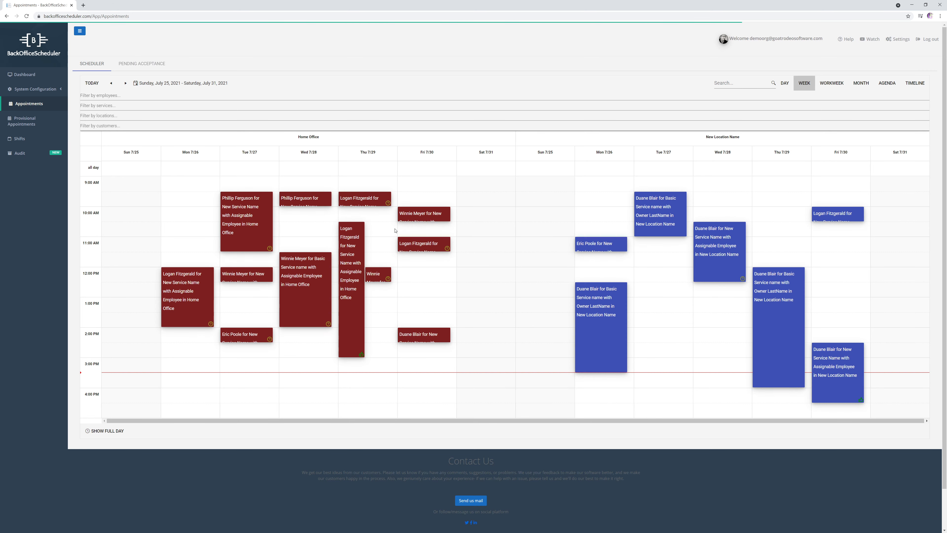
{"action": "left_click", "coordinate": [789, 86]}
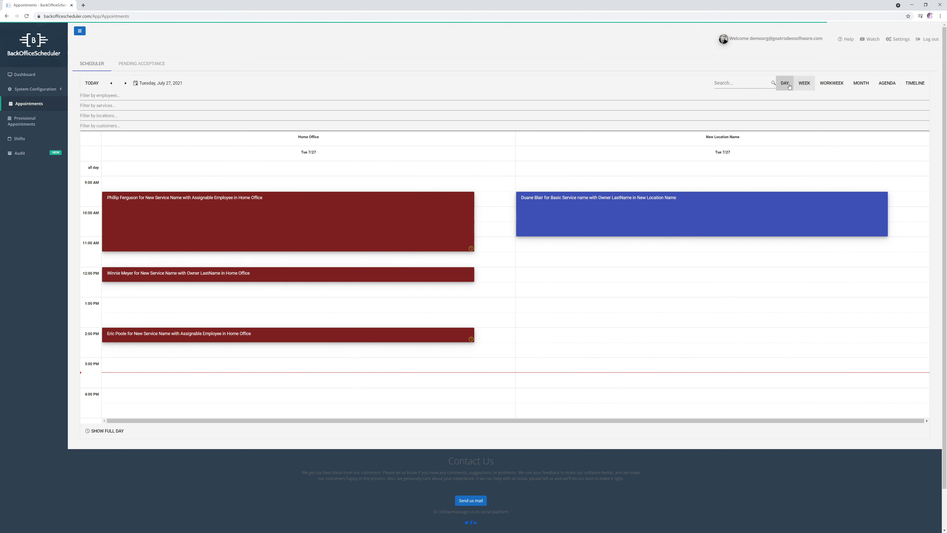
{"action": "left_click", "coordinate": [802, 85]}
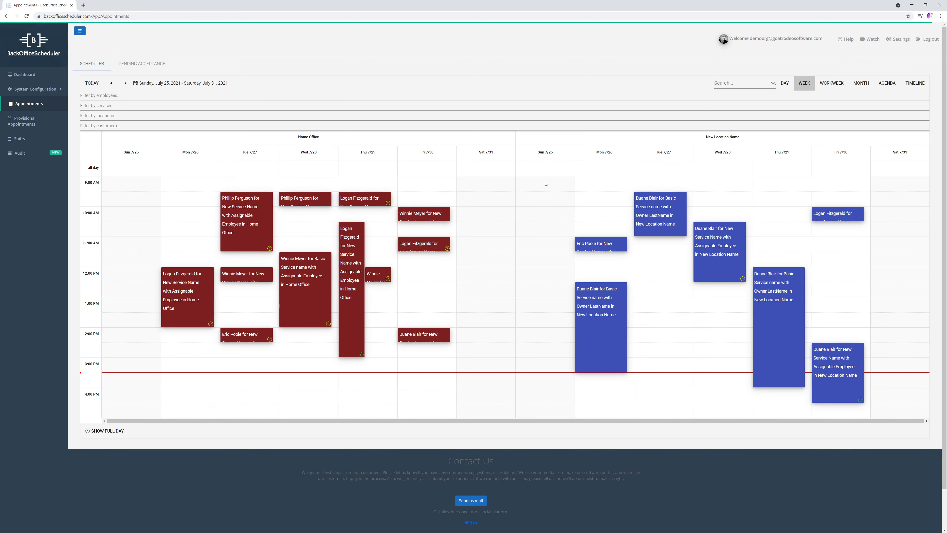
Add the note "Notes for another note" to the Tuesday, July 27 9:30 AM appointment at New Location Name and save it.
{"action": "double_click", "coordinate": [661, 214]}
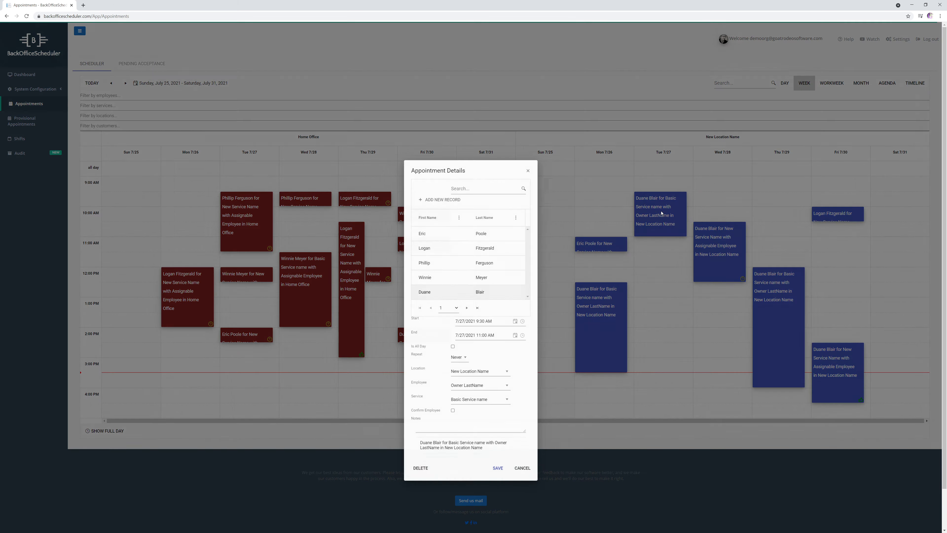
{"action": "left_click", "coordinate": [471, 429]}
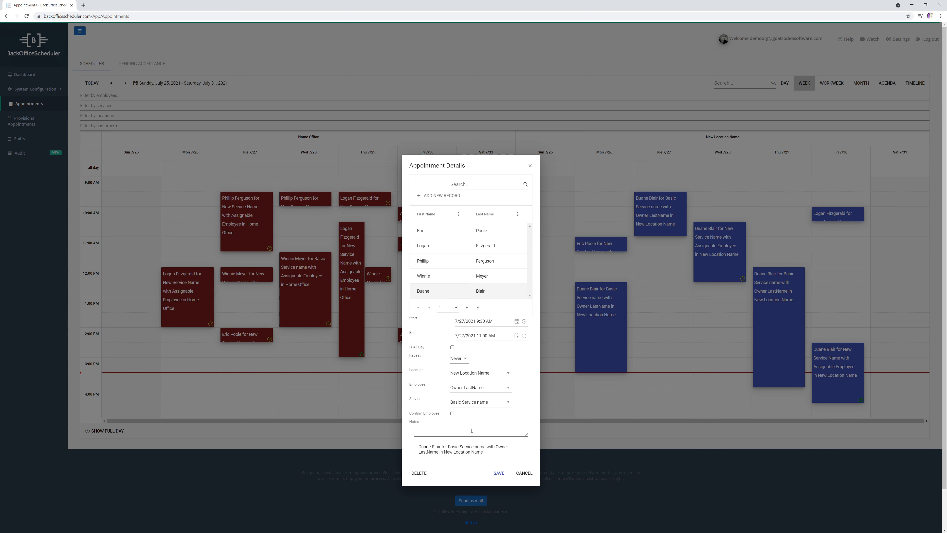
{"action": "type", "text": "Notes for another note"}
{"action": "left_click", "coordinate": [498, 472]}
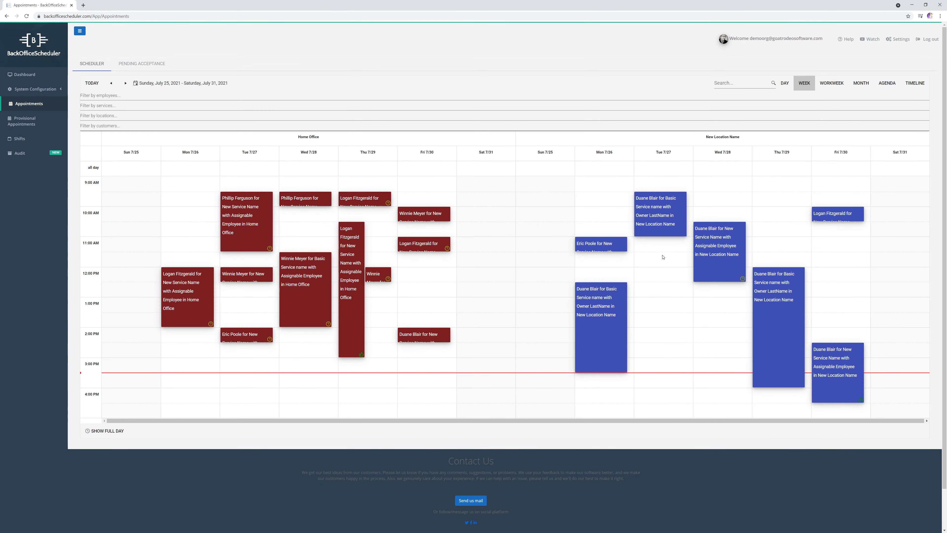
Delete the Monday, July 26 appointment from 11:00 to 11:30 AM at New Location Name and confirm the deletion.
{"action": "mouse_move", "coordinate": [677, 202]}
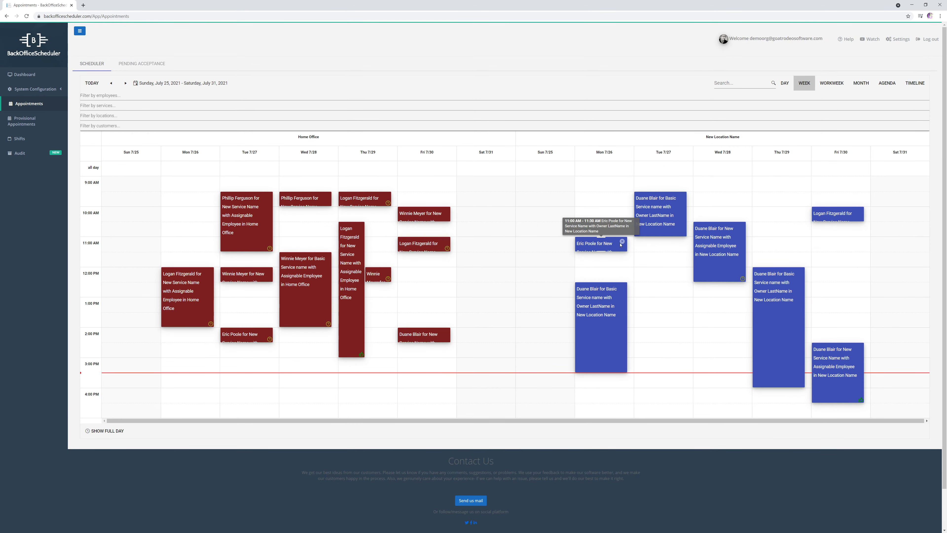
{"action": "left_click", "coordinate": [682, 195]}
{"action": "left_click", "coordinate": [496, 294]}
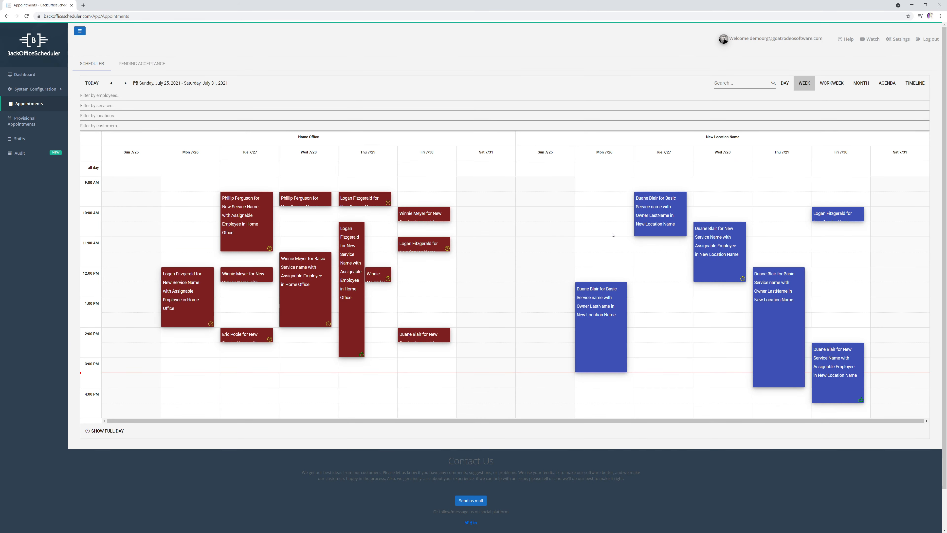
Move the Tuesday, July 27 New Location Name appointment to Monday at 10:00 AM, and from there to Home Office on Monday at 9:30 AM.
{"action": "left_click_drag", "start_coordinate": [665, 224], "coordinate": [634, 229]}
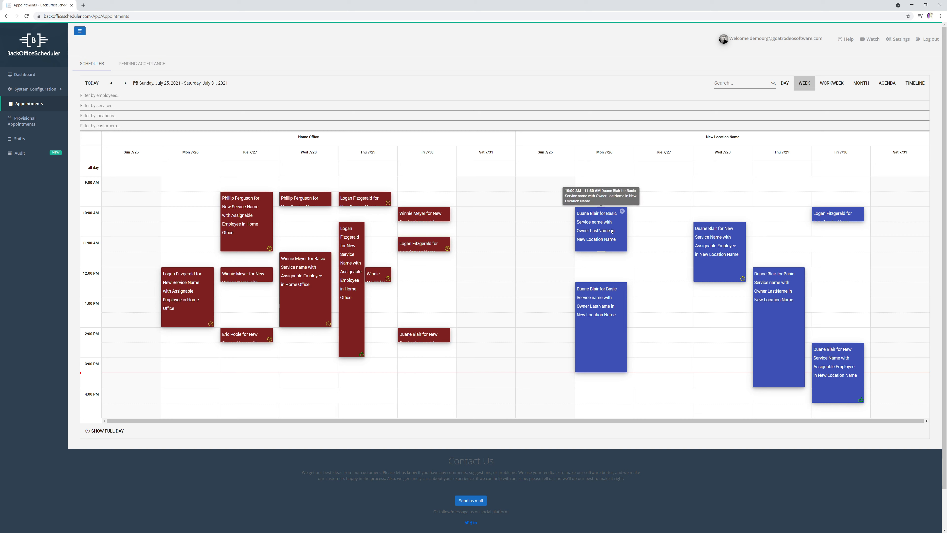
{"action": "left_click_drag", "start_coordinate": [611, 231], "coordinate": [196, 220]}
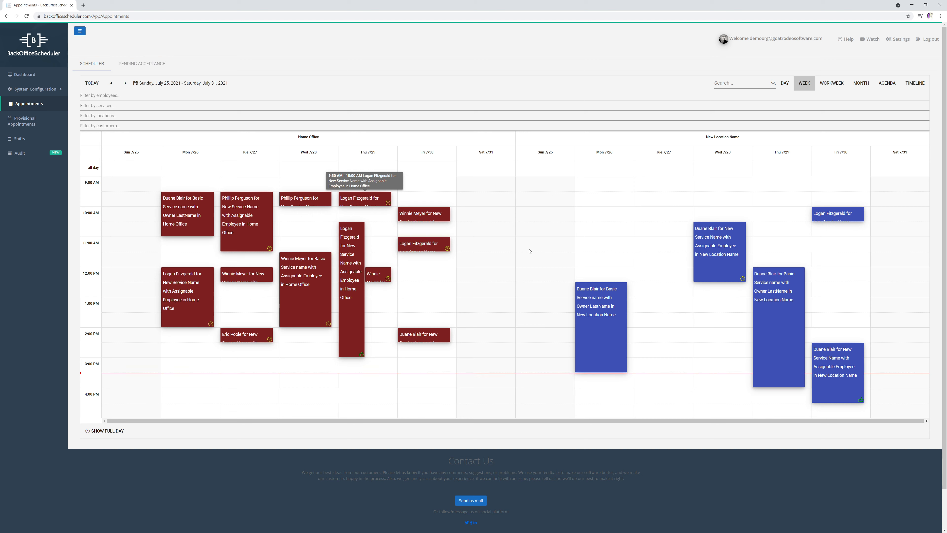
Try to change the New Location Name appointment on Monday, July 26 to start and end on 7/25/2021 in its details, and cancel without overriding.
{"action": "double_click", "coordinate": [600, 313]}
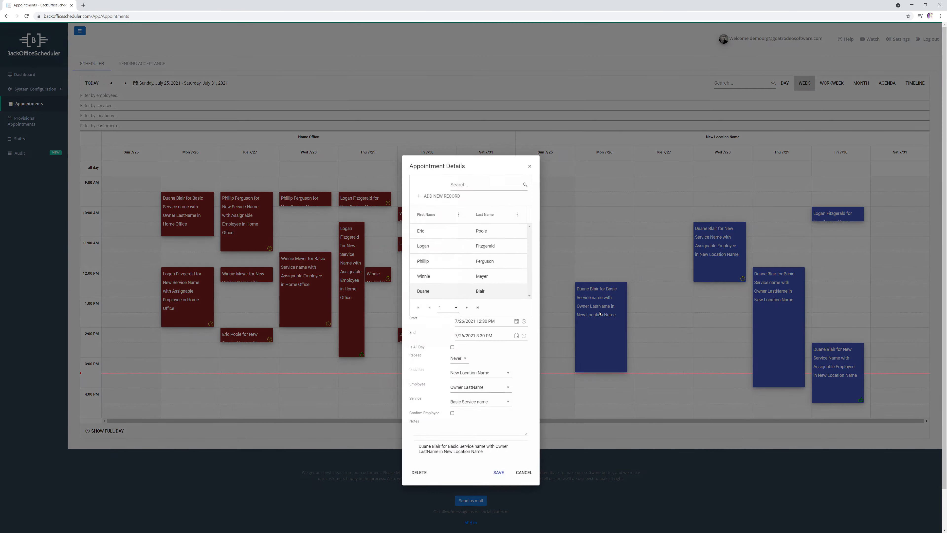
{"action": "left_click", "coordinate": [516, 322]}
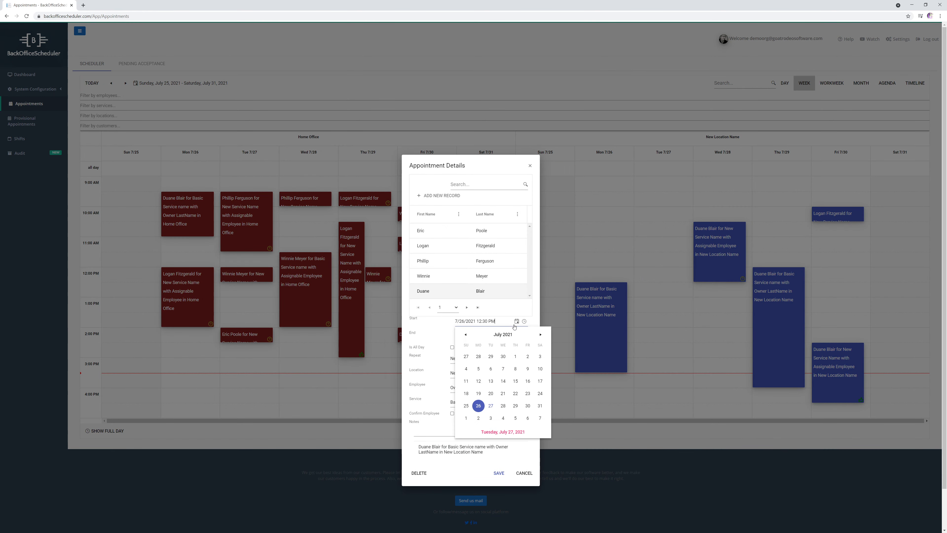
{"action": "left_click", "coordinate": [466, 406]}
{"action": "left_click", "coordinate": [516, 336]}
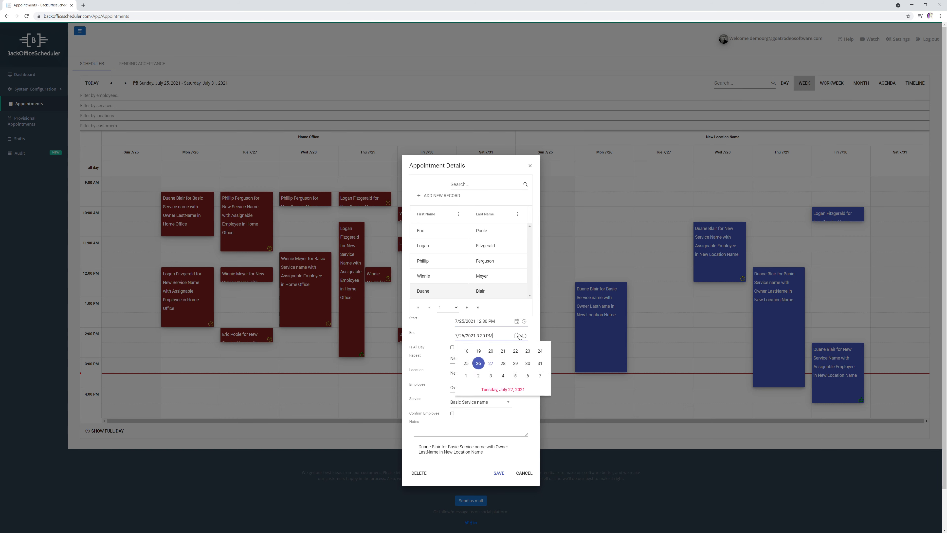
{"action": "left_click", "coordinate": [466, 420]}
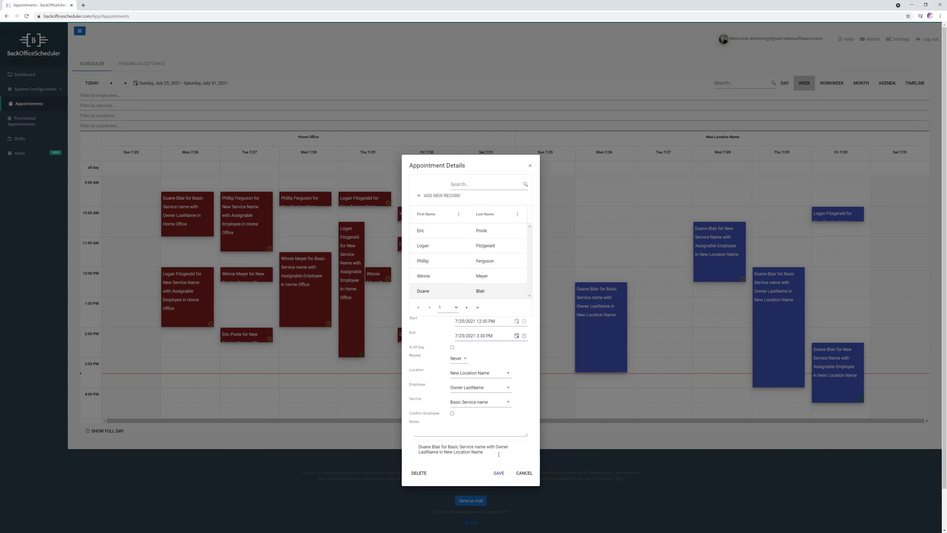
{"action": "left_click", "coordinate": [501, 474]}
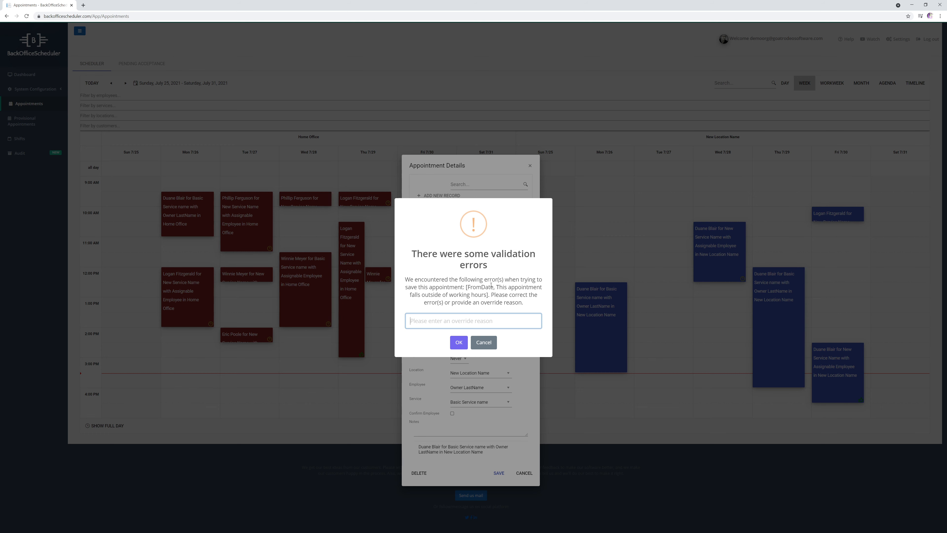
{"action": "left_click", "coordinate": [484, 342]}
{"action": "left_click", "coordinate": [524, 473]}
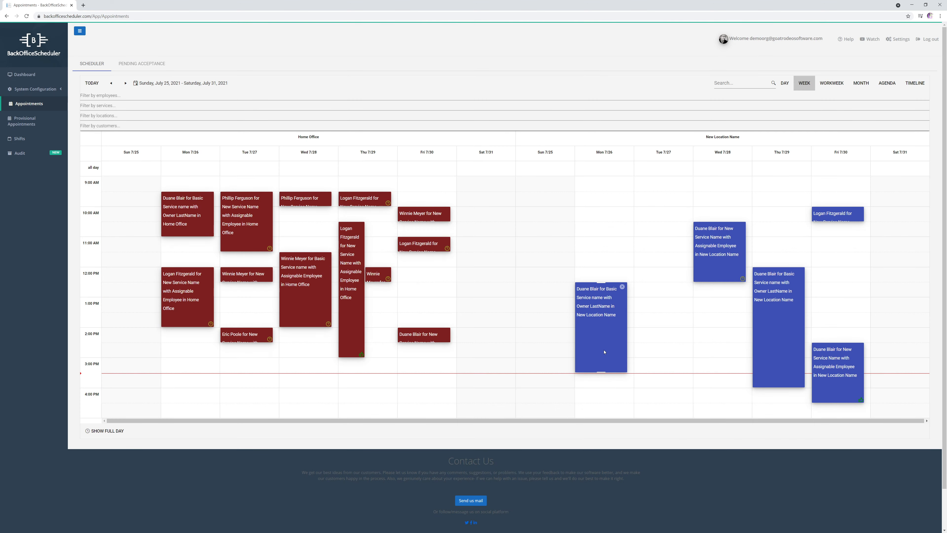
Try to move the Monday New Location Name appointment directly on the calendar to Sunday, July 25 at 12:00 PM, and cancel the override.
{"action": "left_click_drag", "start_coordinate": [619, 335], "coordinate": [562, 320]}
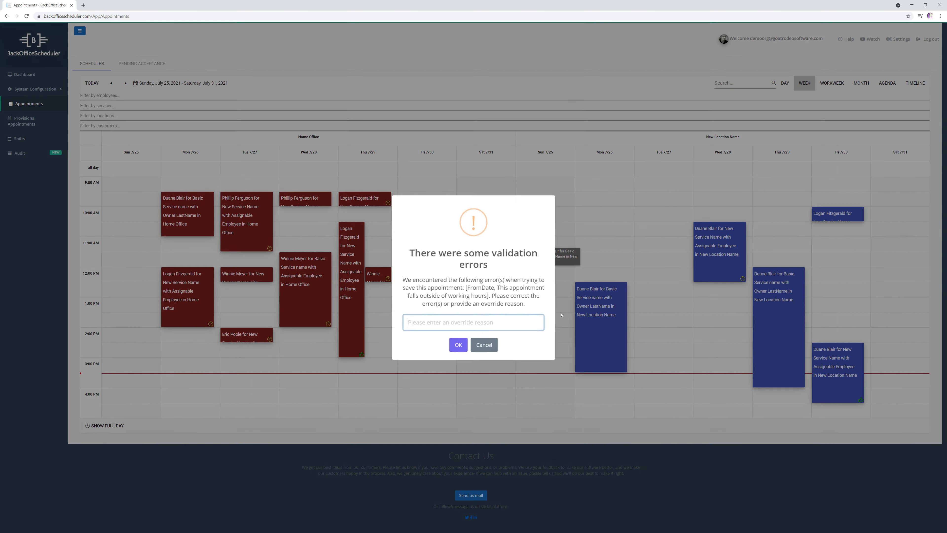
{"action": "left_click", "coordinate": [480, 346]}
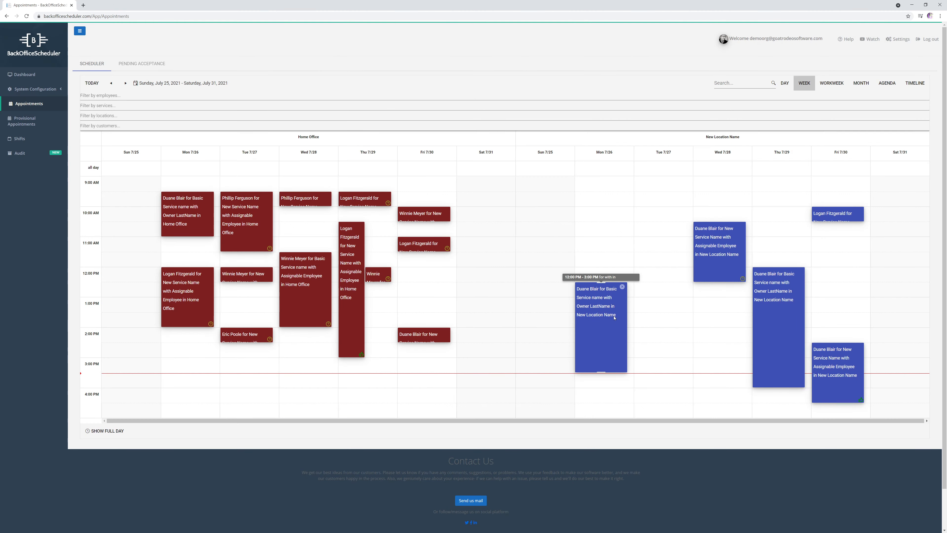